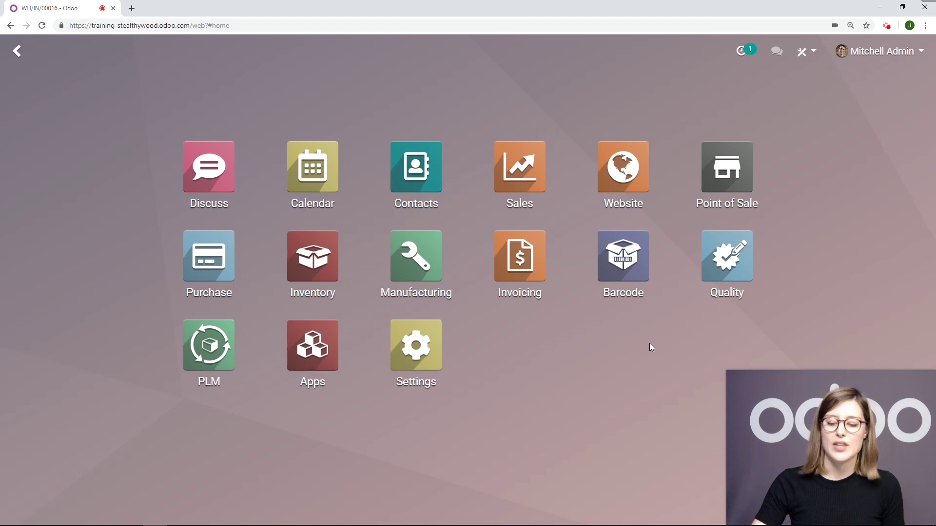
Open the Inventory Settings page to review the enabled Barcode Scanner options.
click(314, 277)
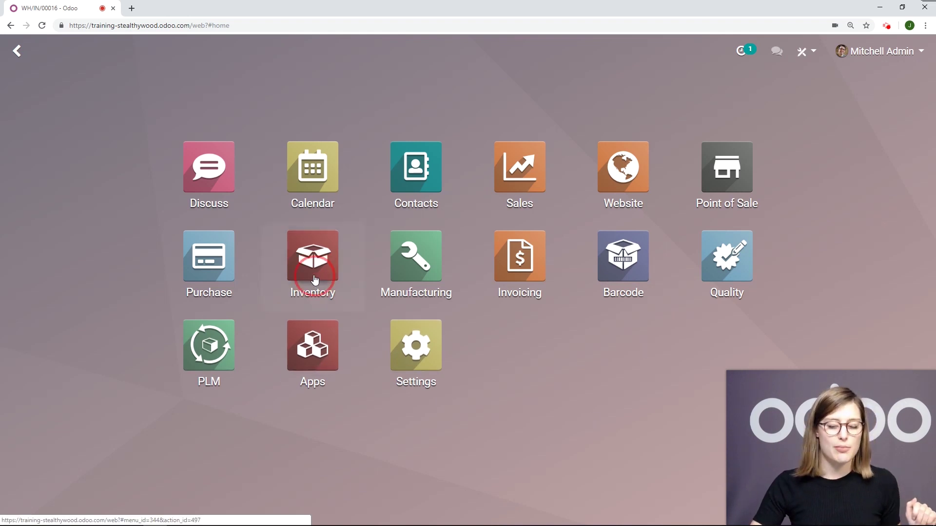
click(443, 61)
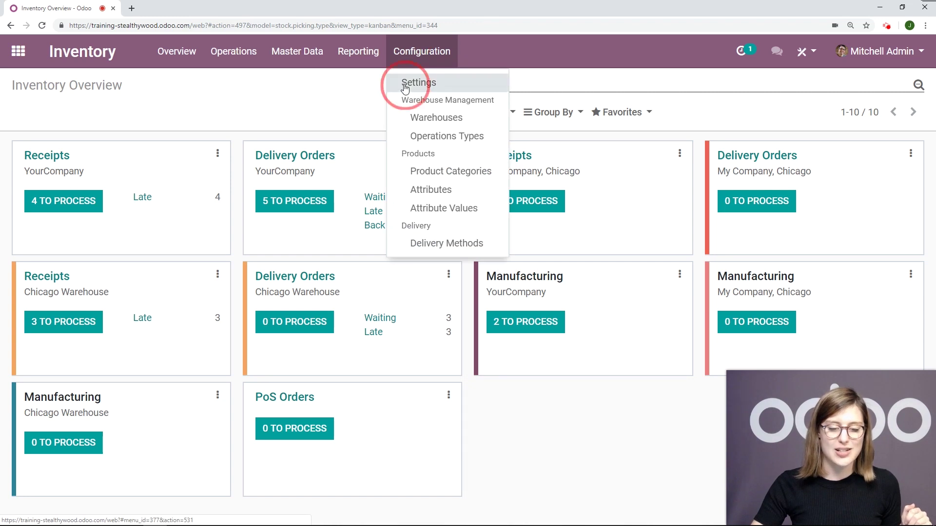
click(406, 87)
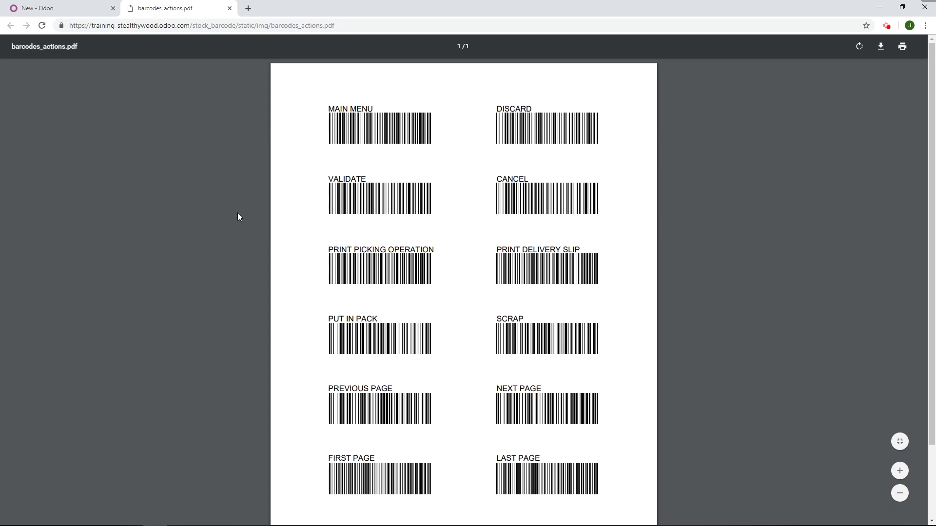
click(230, 8)
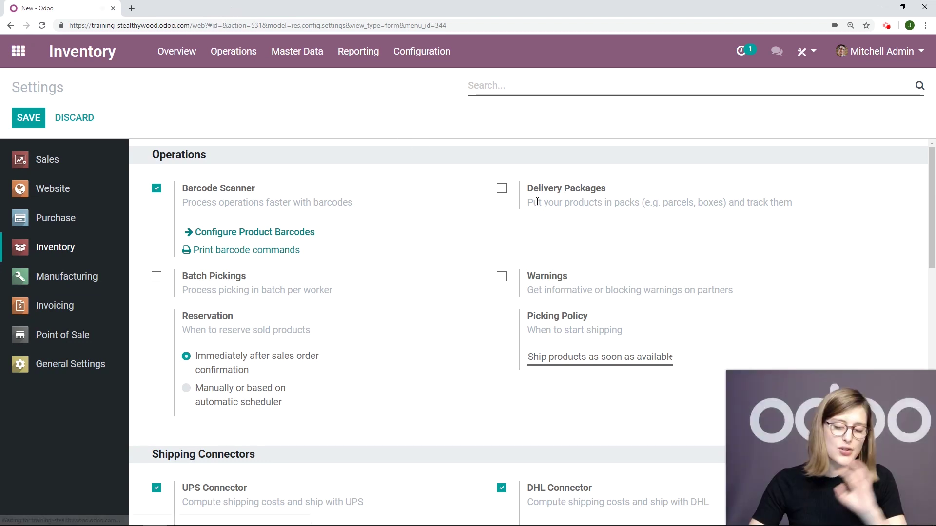
Open the YourCompany Receipts operation type and check its WH-RECEIPTS barcode.
click(439, 60)
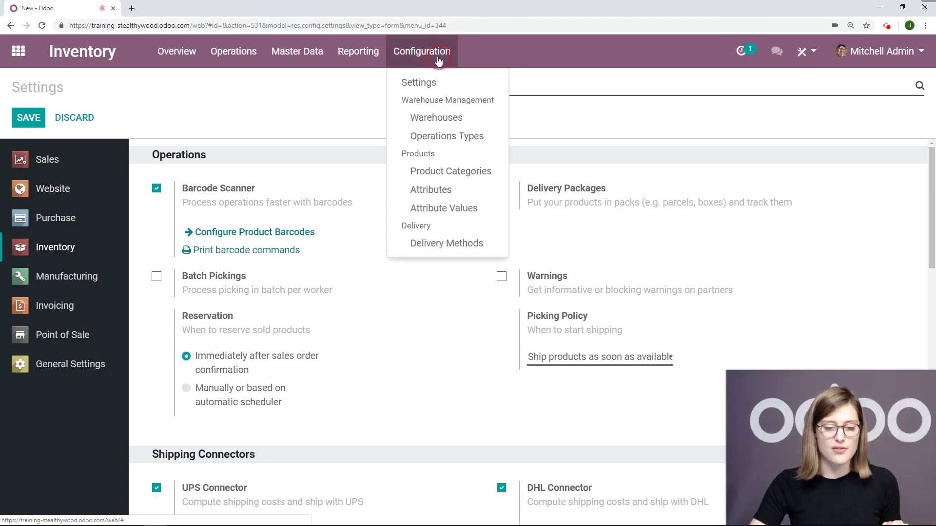
click(435, 138)
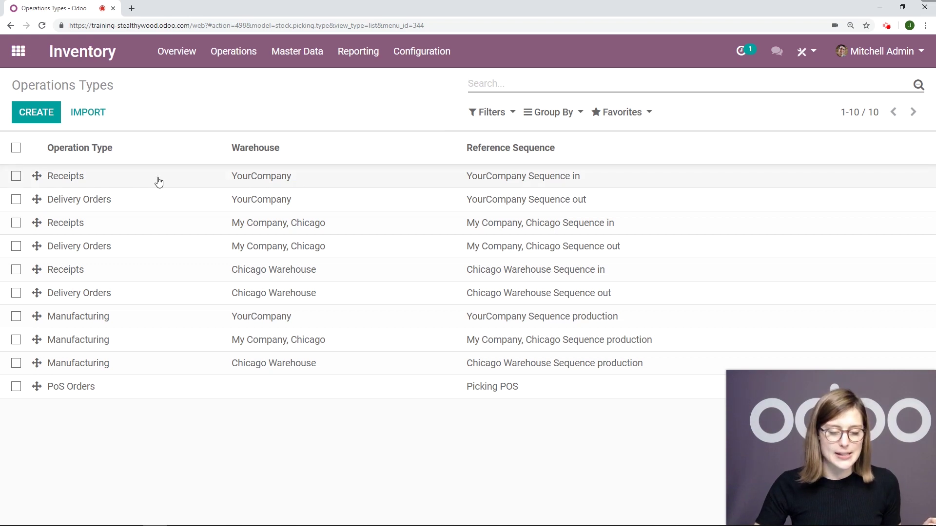
click(194, 179)
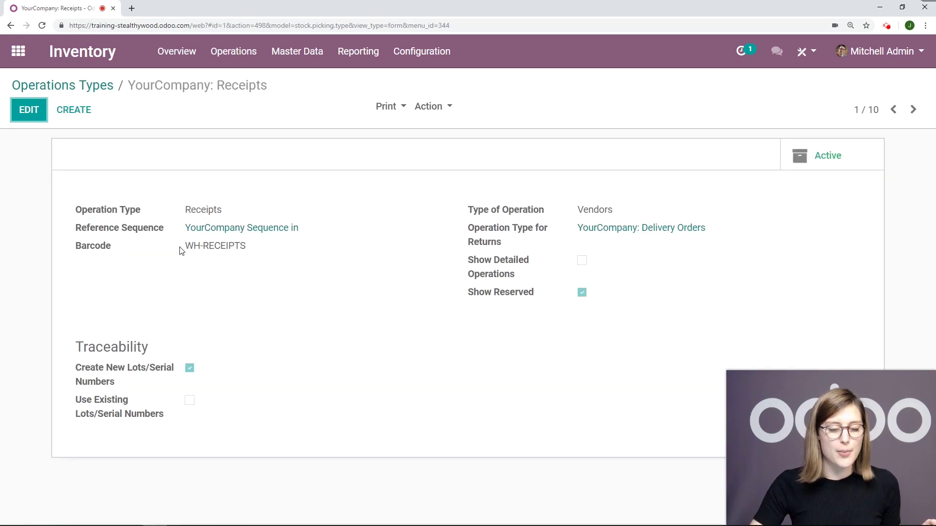
drag(183, 247, 254, 248)
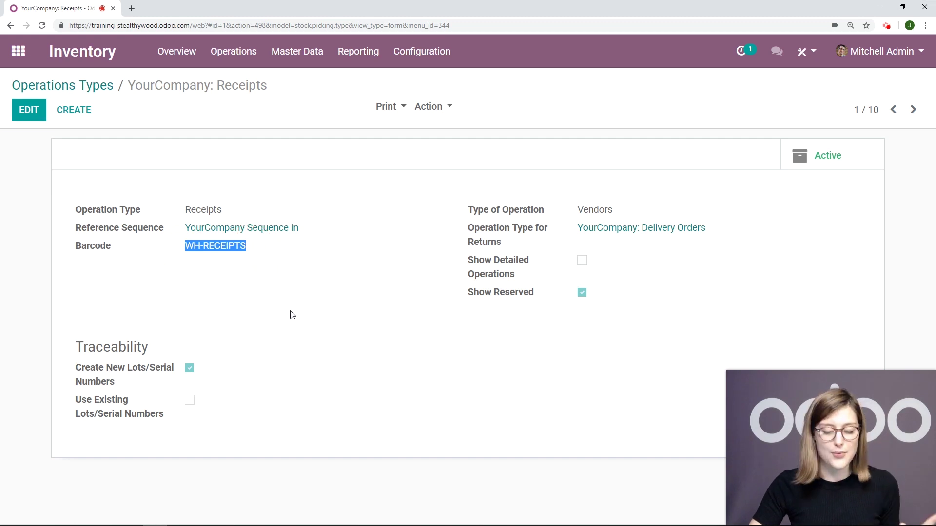
click(307, 301)
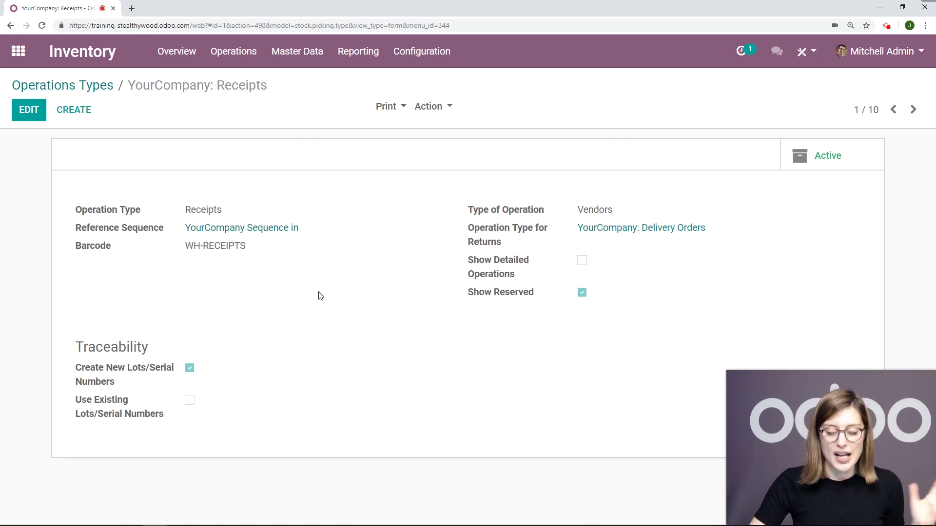
Page through the other operation types' barcodes, such as WH-DELIVERY, then return to the apps menu.
click(913, 110)
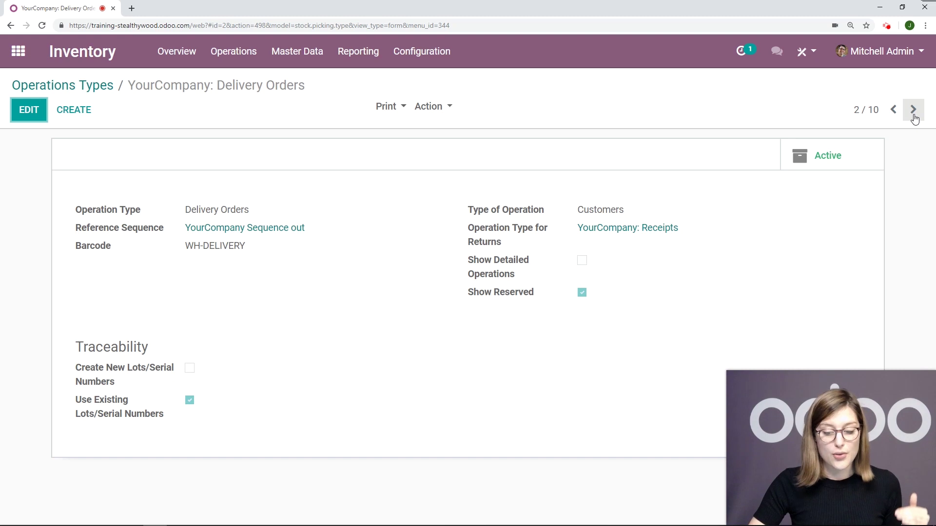
click(913, 110)
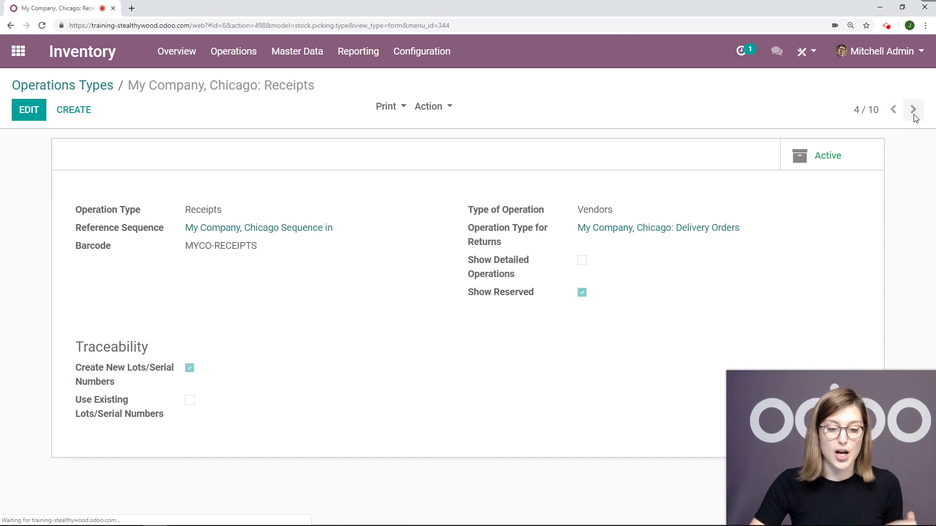
click(913, 110)
click(913, 111)
click(913, 111)
click(913, 112)
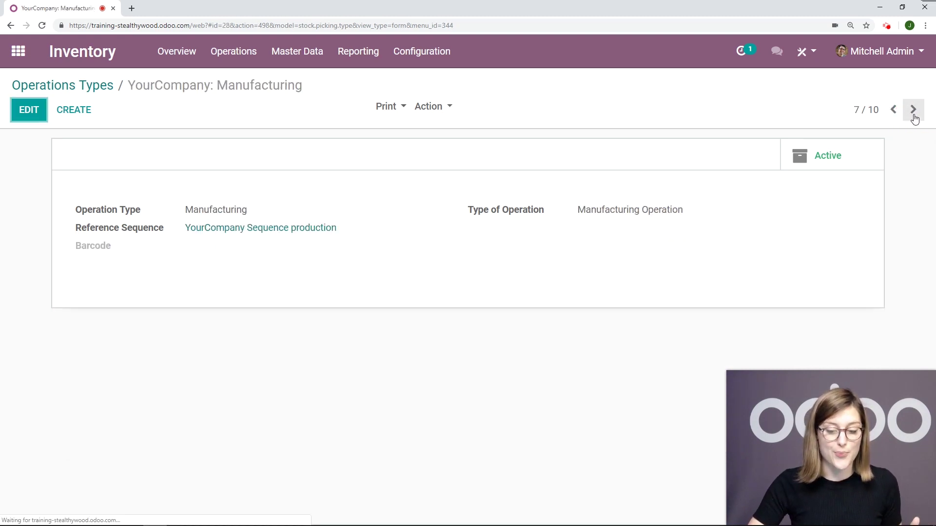
click(914, 111)
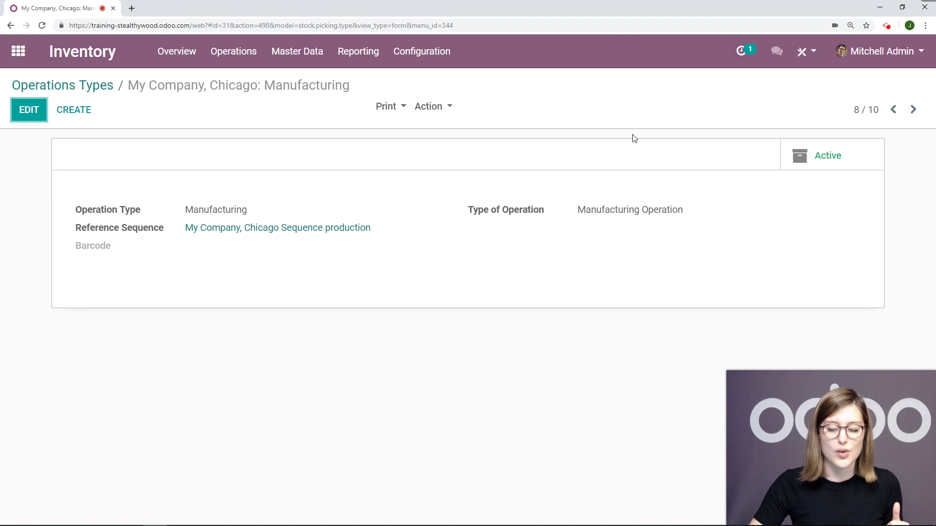
click(22, 54)
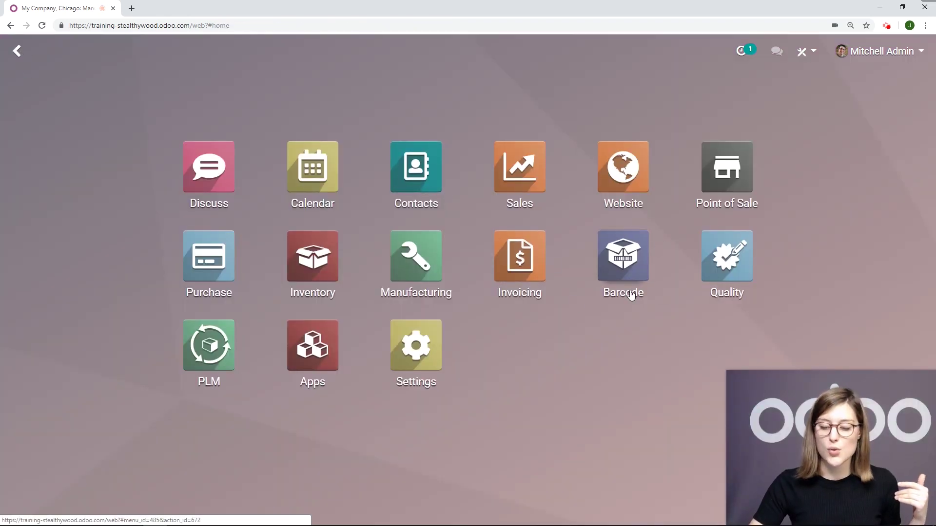
In the Barcode app, scan WH-RECEIPTS to create new receipt WH/IN/00017.
click(632, 248)
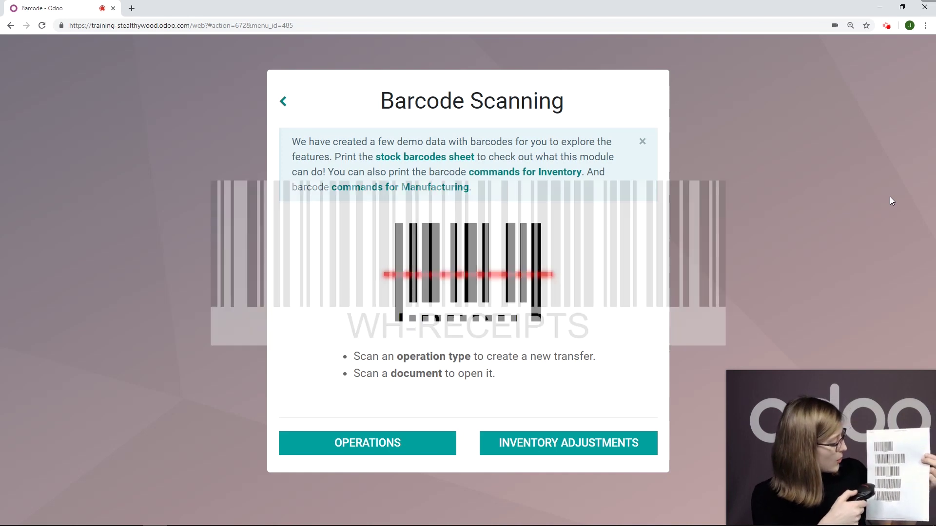
text(WH-RECEIPTS)
key(Return)
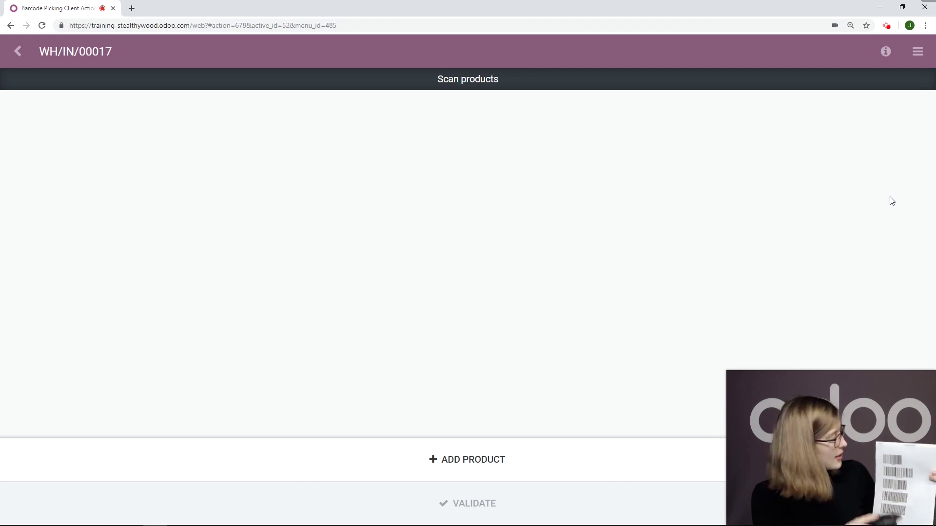
Scan ZEBRA123, set its quantity to 20, and validate with the O-BTN.validate barcode.
text(ZEBRA123)
key(Return)
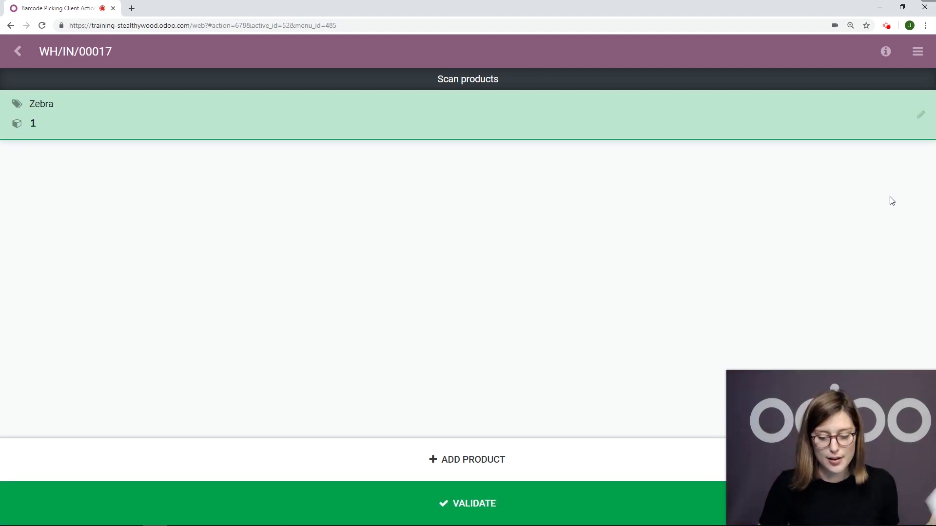
click(920, 117)
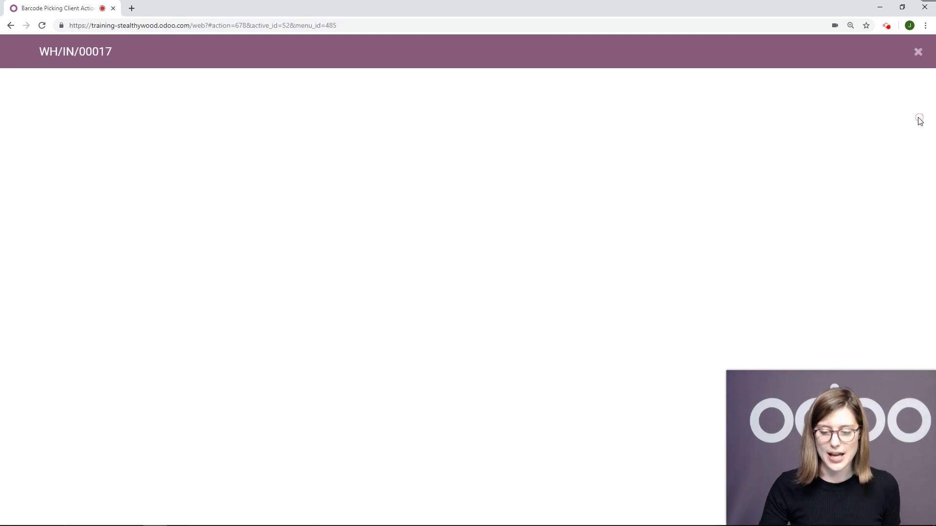
drag(63, 156, 1, 142)
key(BackSpace)
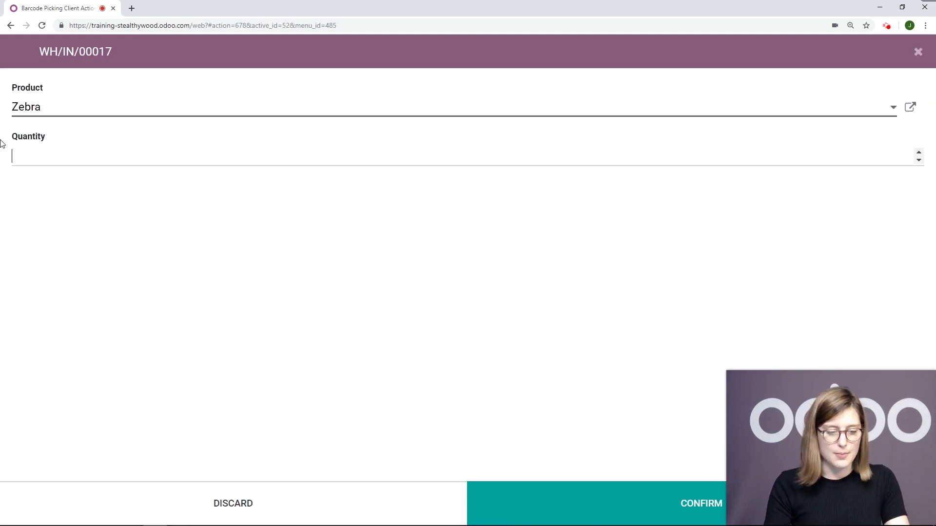
text(20)
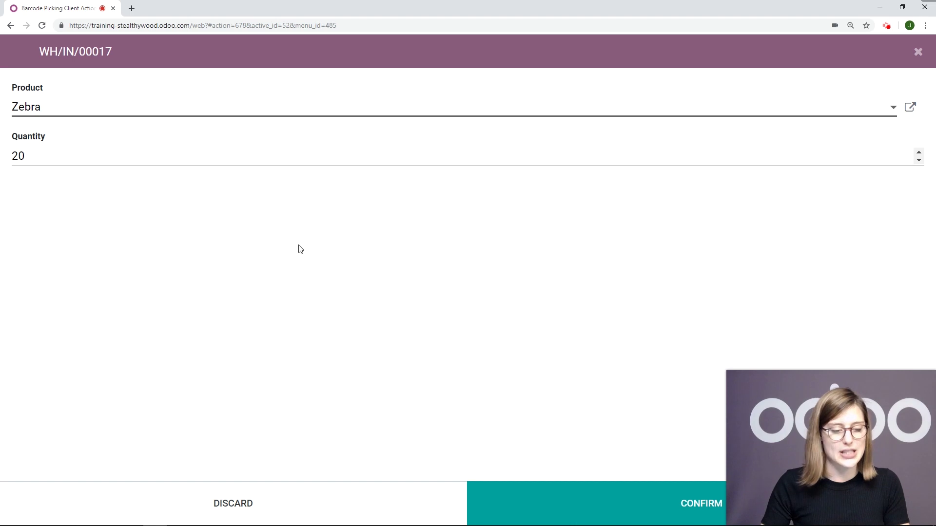
click(566, 503)
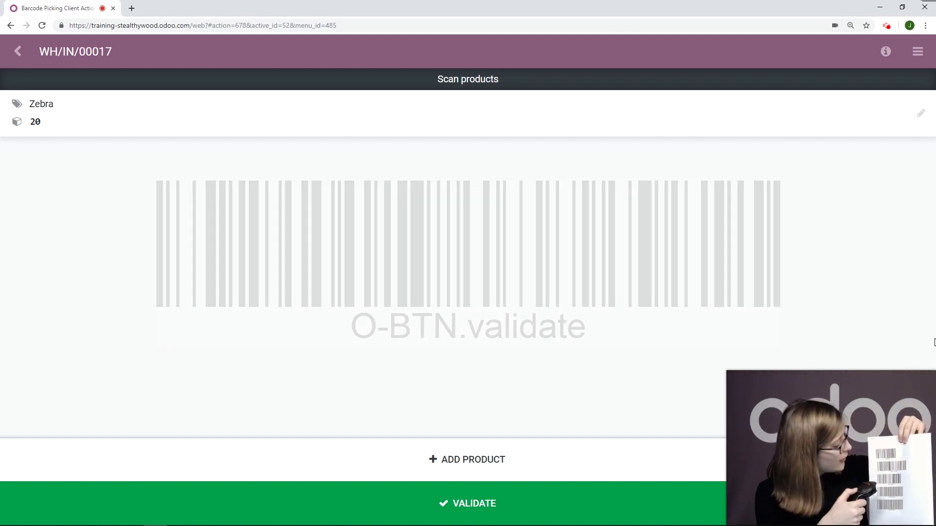
text(O-BTN.validate)
key(Return)
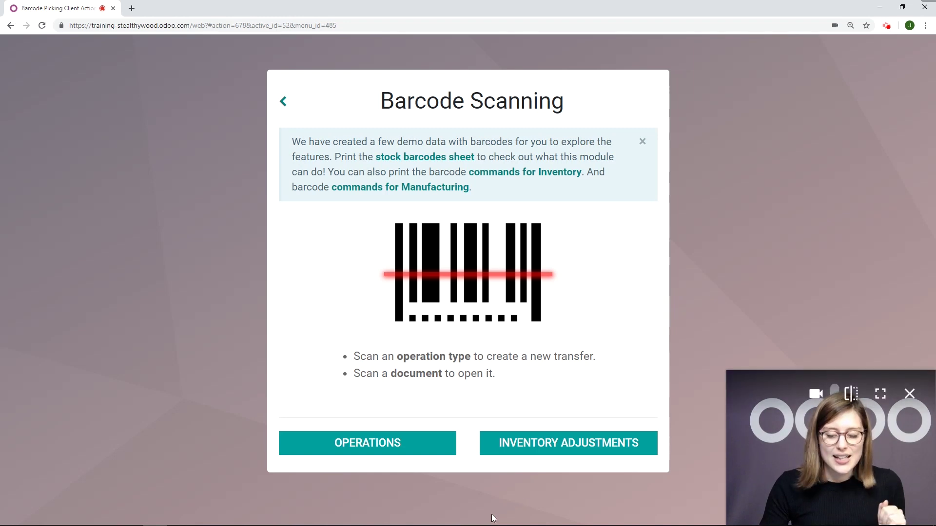
Filter Inventory transfers by product 'zebr' and open Done receipt WH/IN/00017 with 20 Zebra.
click(280, 104)
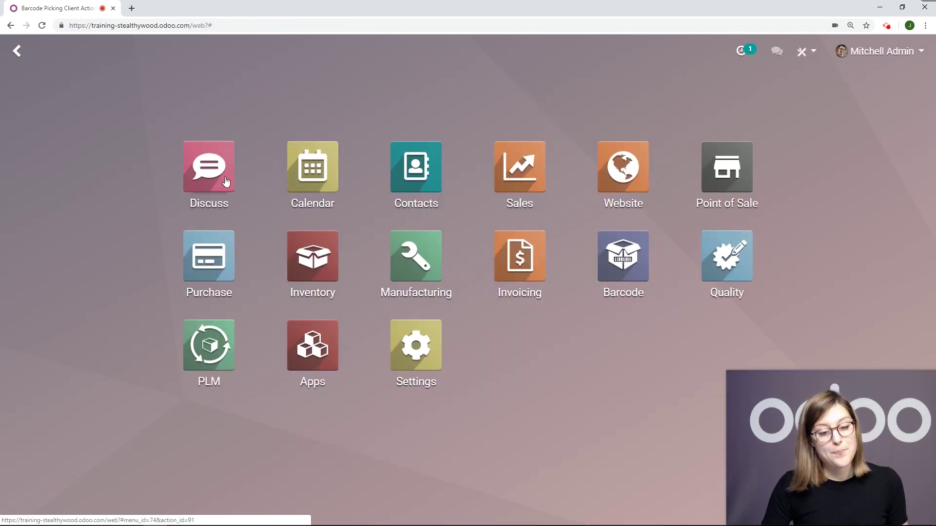
click(309, 277)
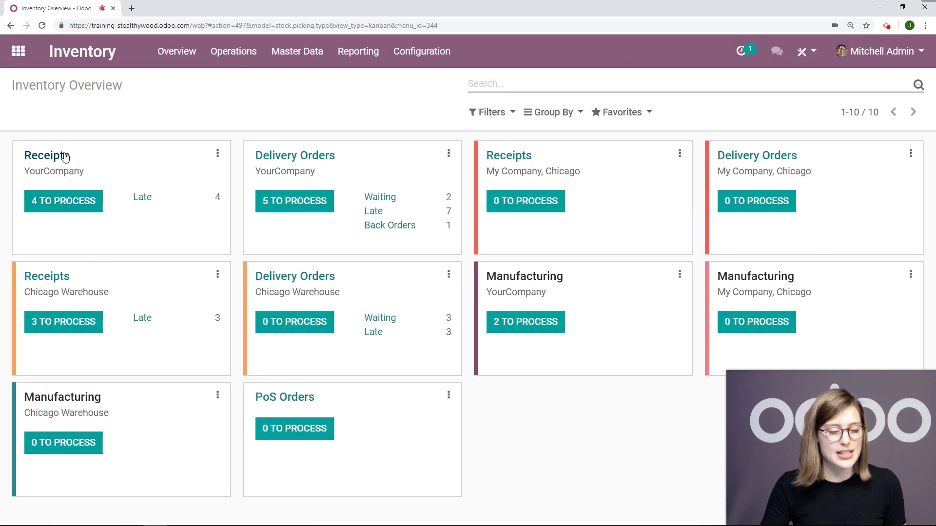
click(176, 141)
click(649, 84)
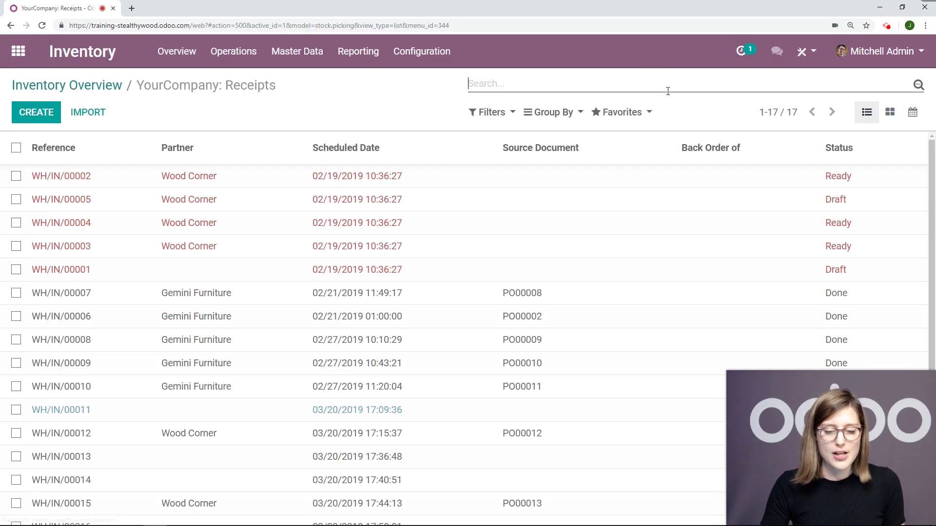
text(zebr)
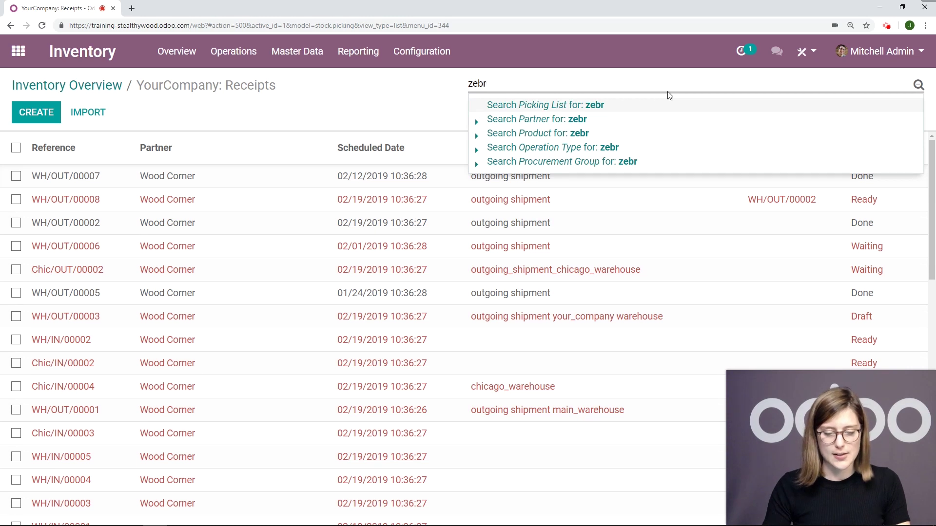
click(605, 132)
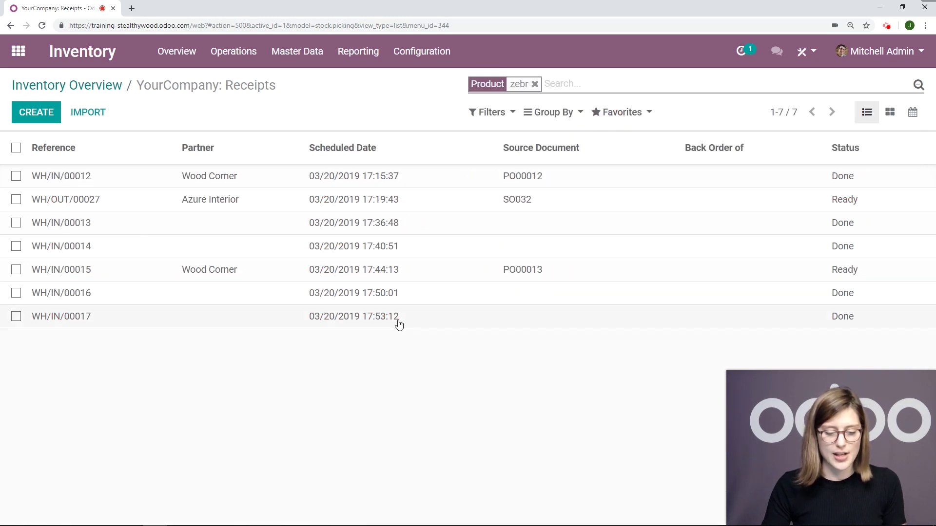
click(405, 326)
scroll(445, 290, down, 2)
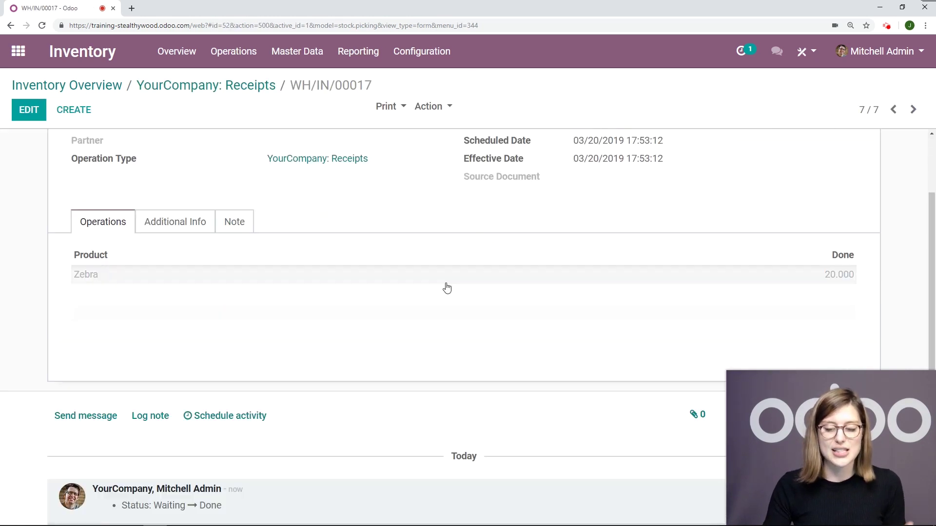
scroll(432, 217, up, 2)
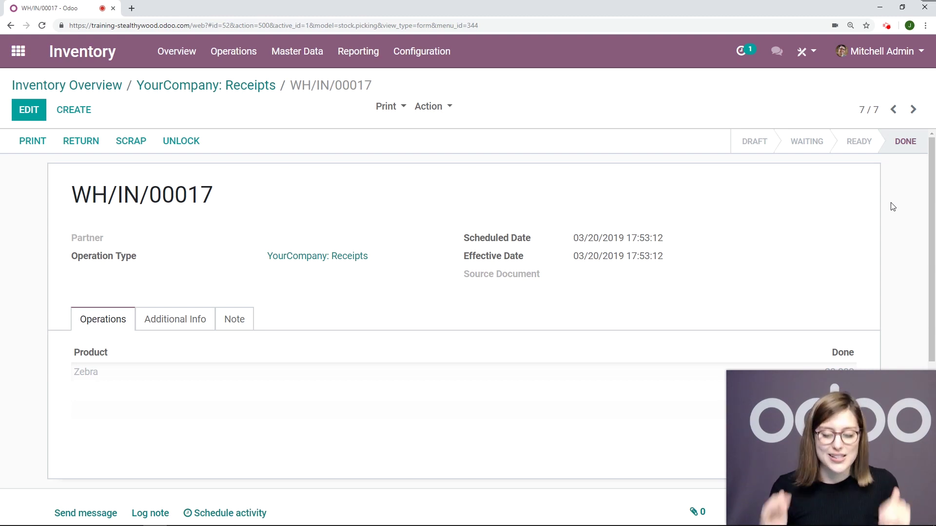
Open purchase order PO00013 and its receipt WH/IN/00015 with 15 Zebra demanded.
click(18, 51)
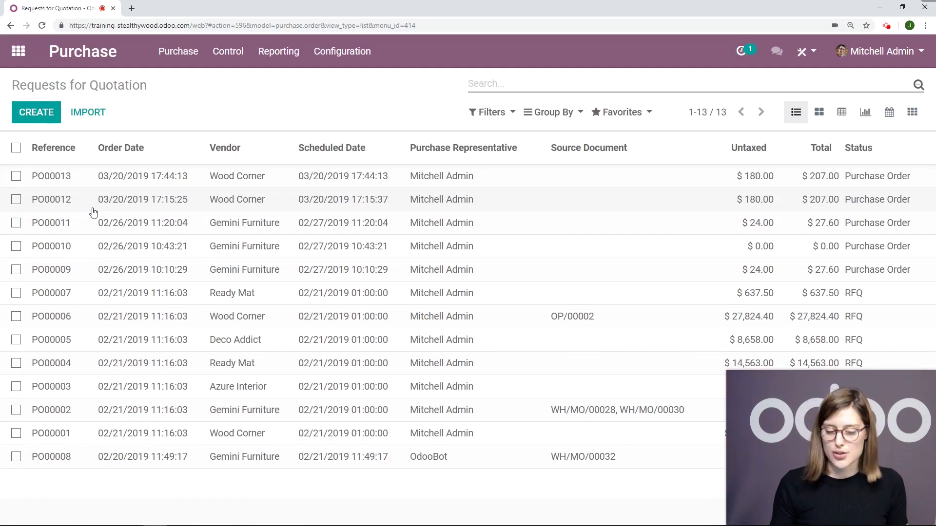
click(200, 186)
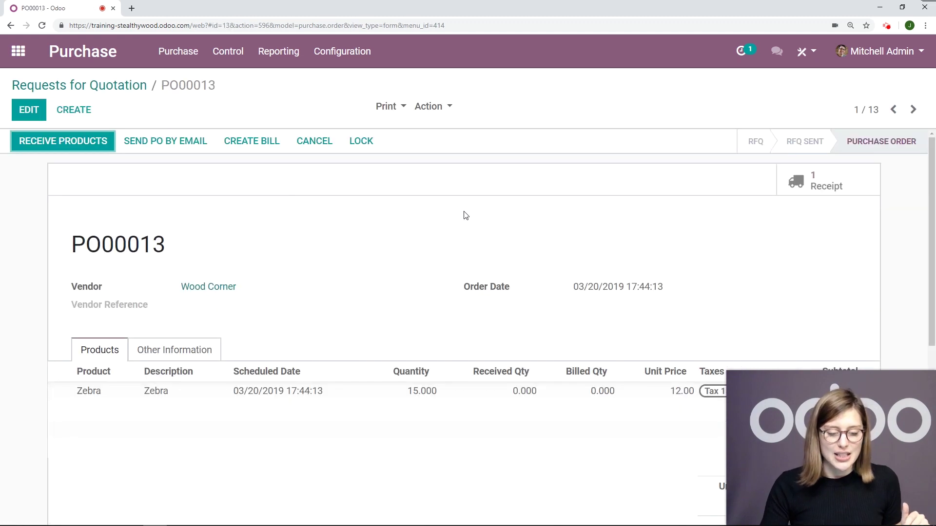
scroll(490, 213, down, 1)
scroll(491, 213, down, 1)
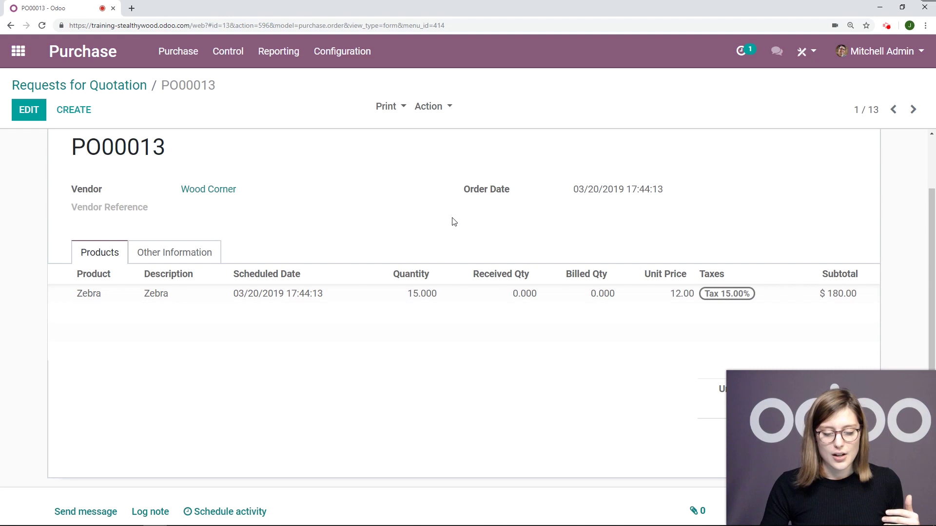
scroll(596, 253, up, 2)
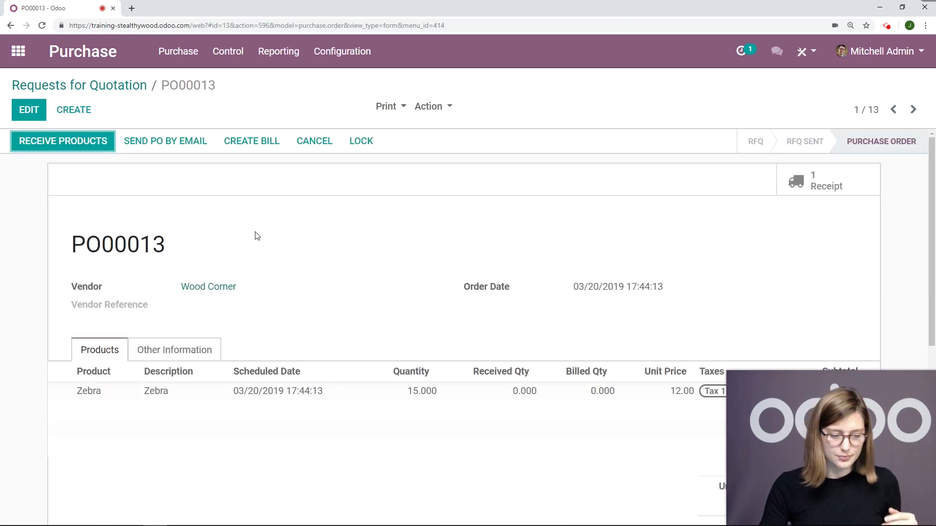
click(839, 187)
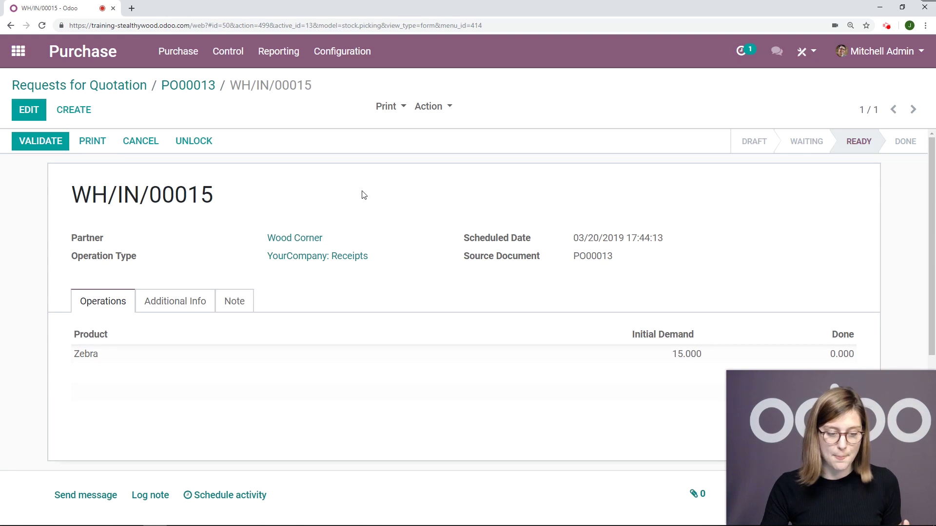
Print the Picking Operations PDF for receipt WH/IN/00015.
click(395, 106)
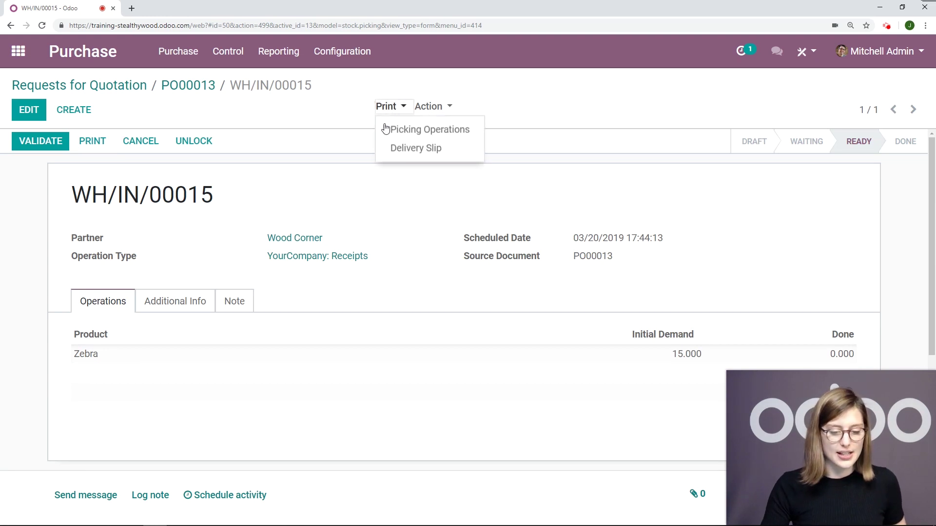
click(395, 135)
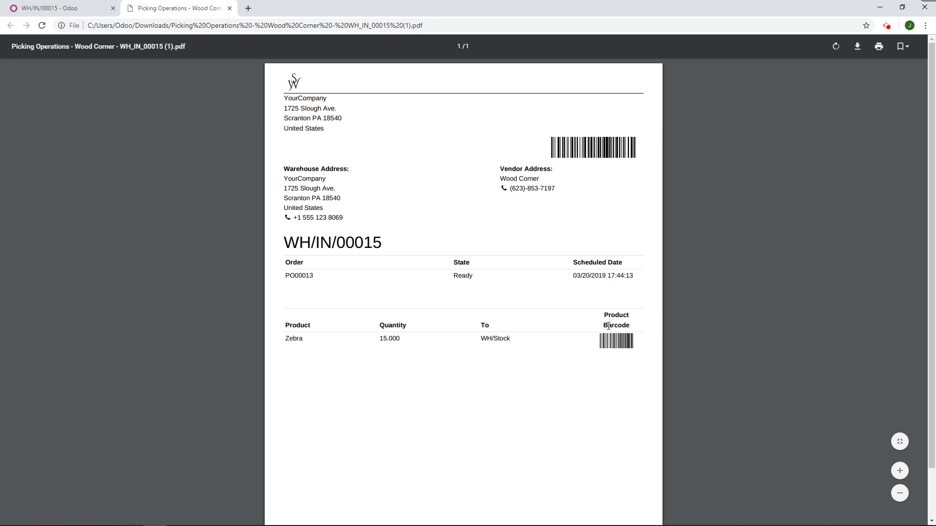
Close the PDF and scan WH/IN/00015 in the Barcode app to load the receipt.
click(229, 8)
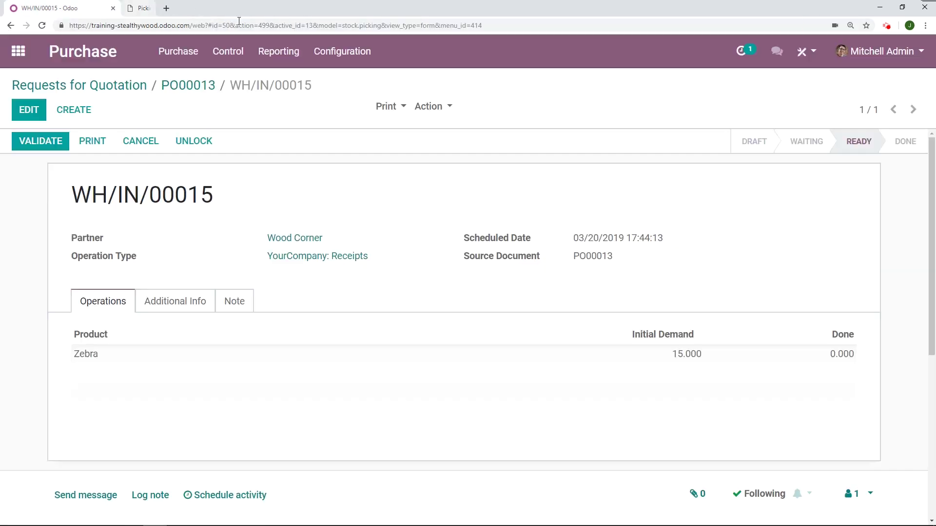
click(8, 60)
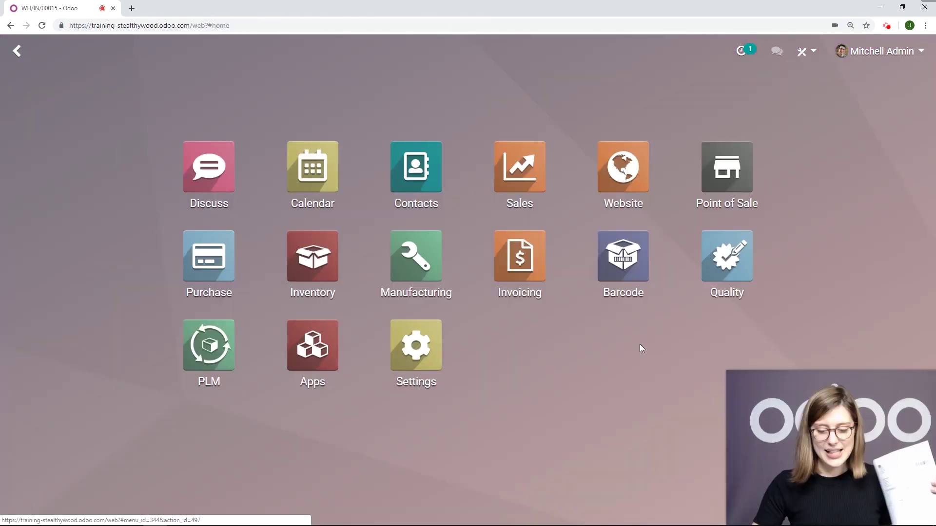
click(617, 263)
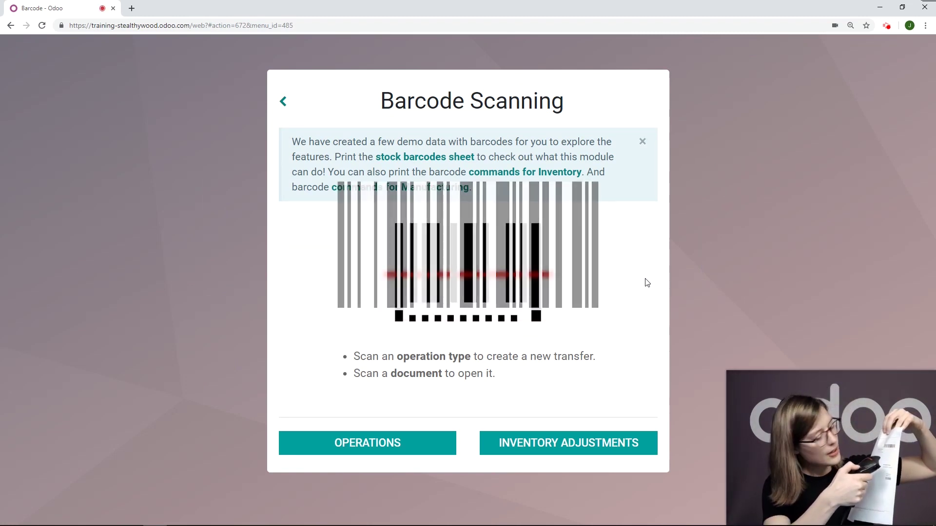
text(WH/IN/00015)
key(Return)
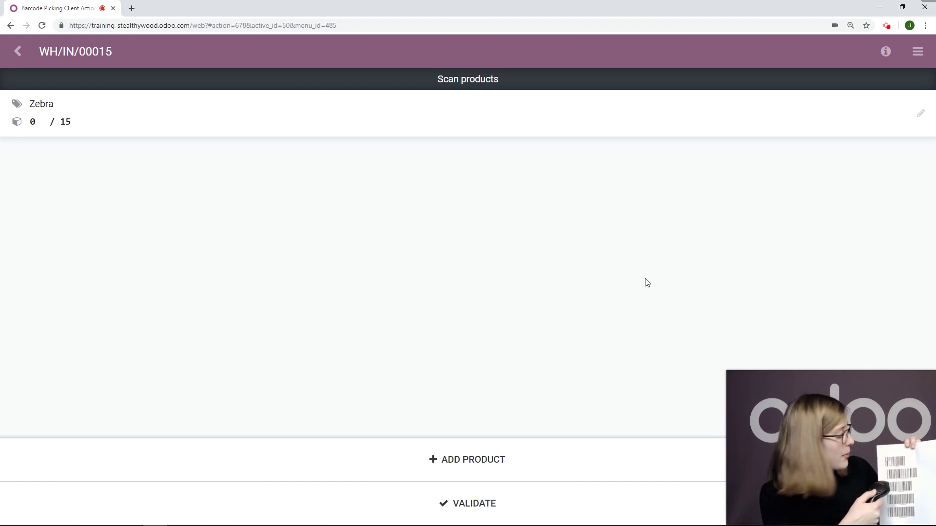
Scan O-BTN.validate and apply the immediate transfer to validate WH/IN/00015.
text(O-BTN.validate)
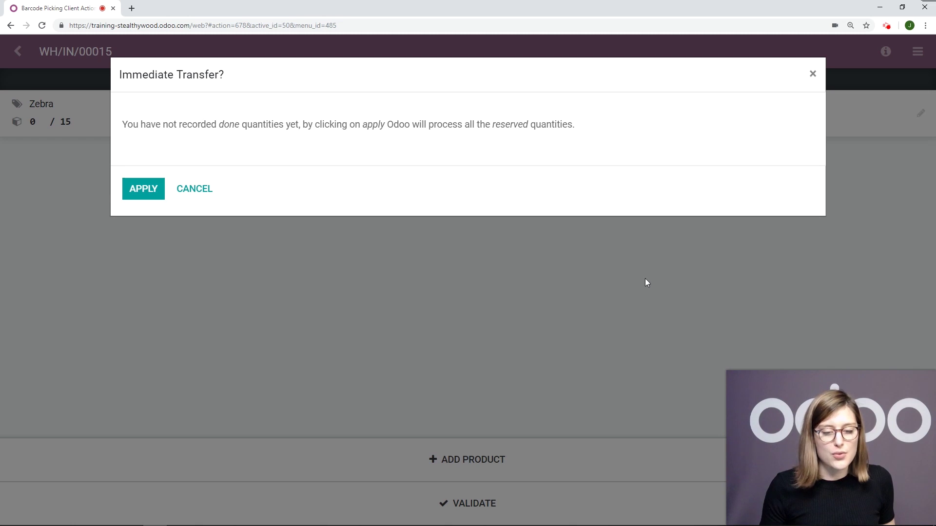
click(143, 188)
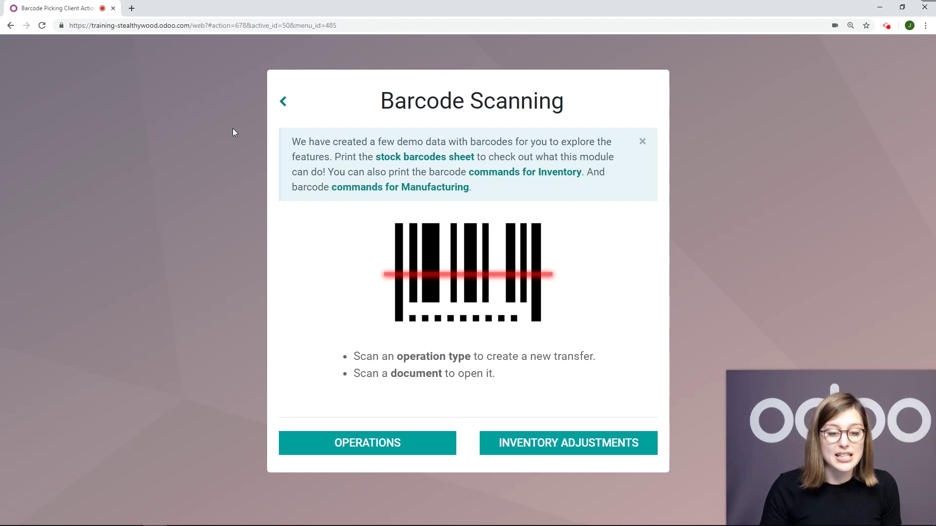
Open sales order SO032 in Sales and its delivery WH/OUT/00027 with 3 Zebra reserved.
click(283, 101)
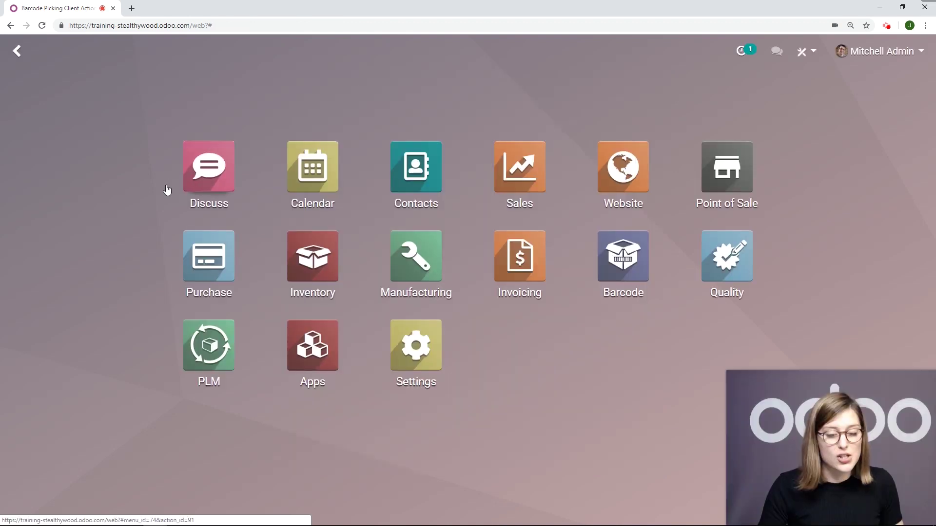
click(523, 180)
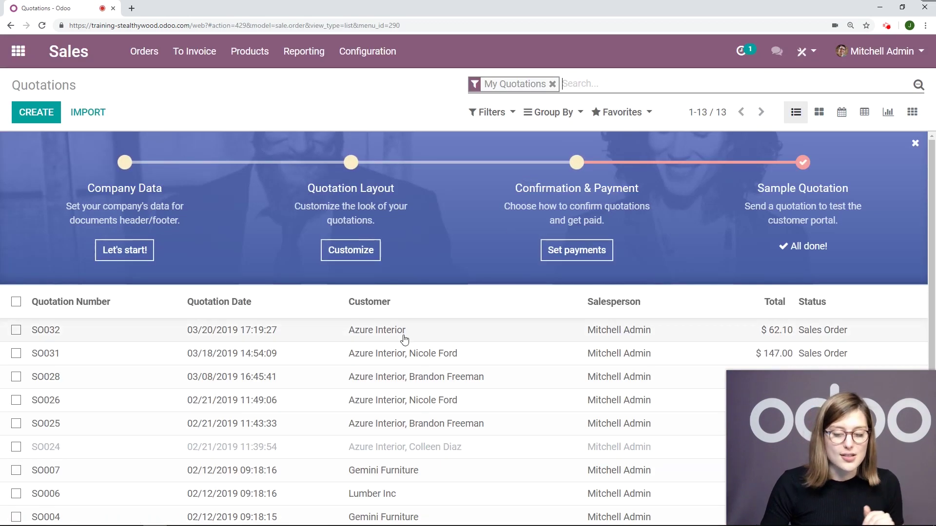
click(137, 333)
scroll(347, 284, down, 2)
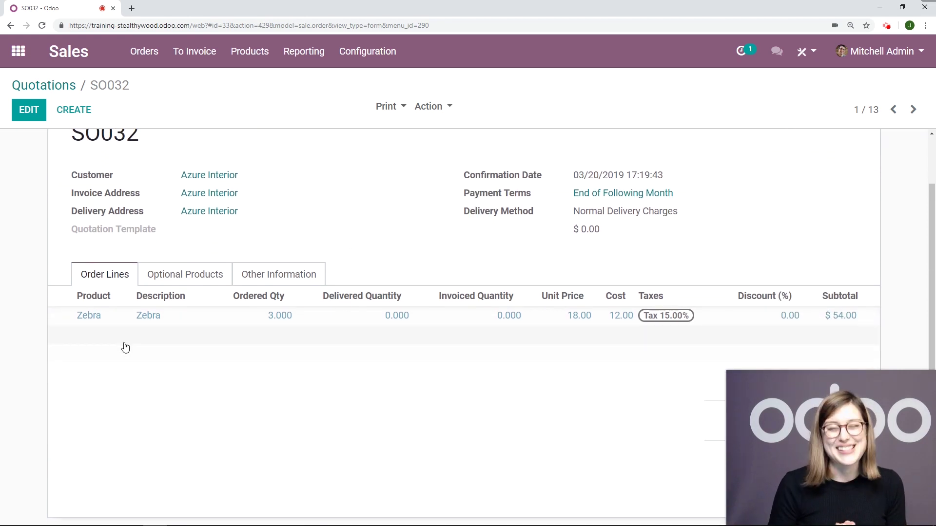
scroll(211, 330, up, 2)
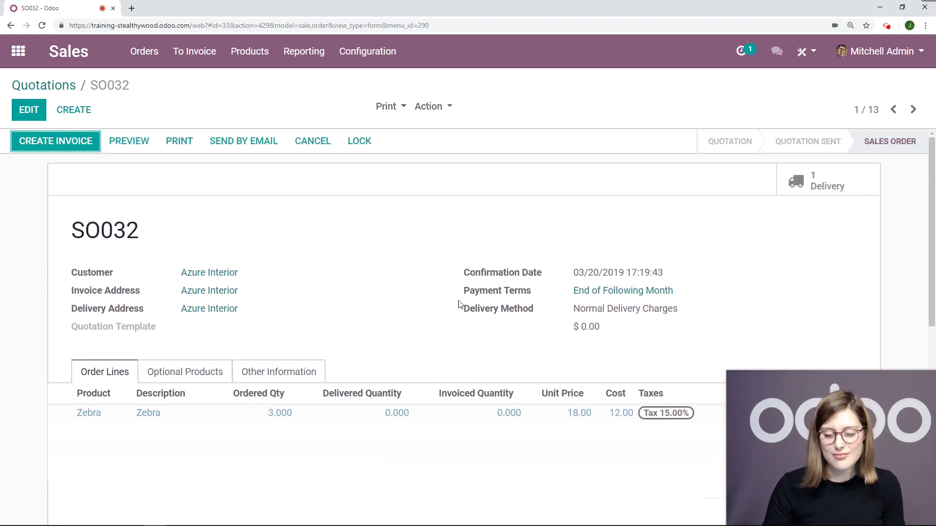
click(826, 191)
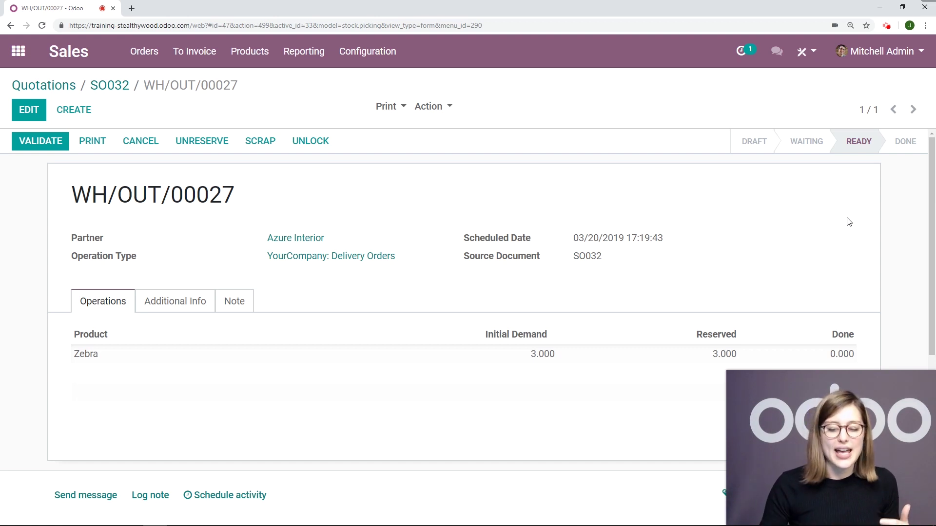
Return to the main apps menu and launch the Barcode app.
click(18, 51)
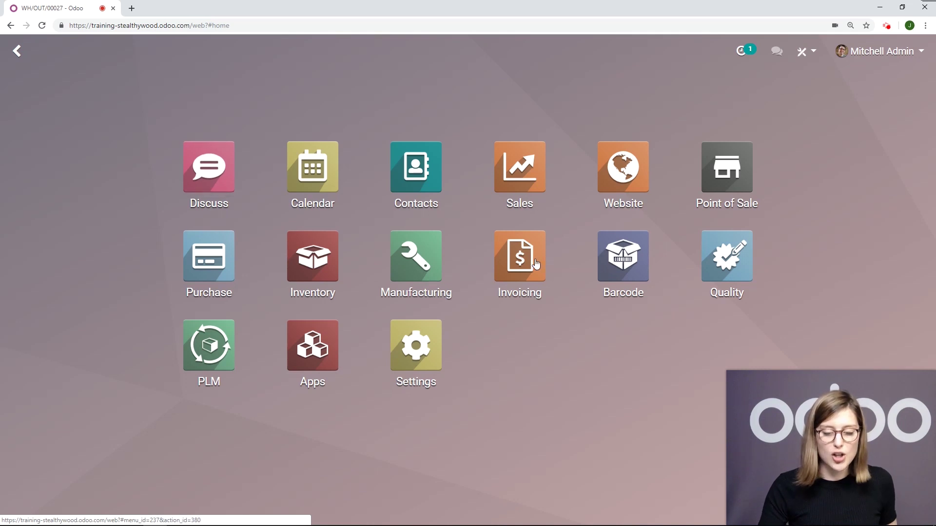
click(621, 257)
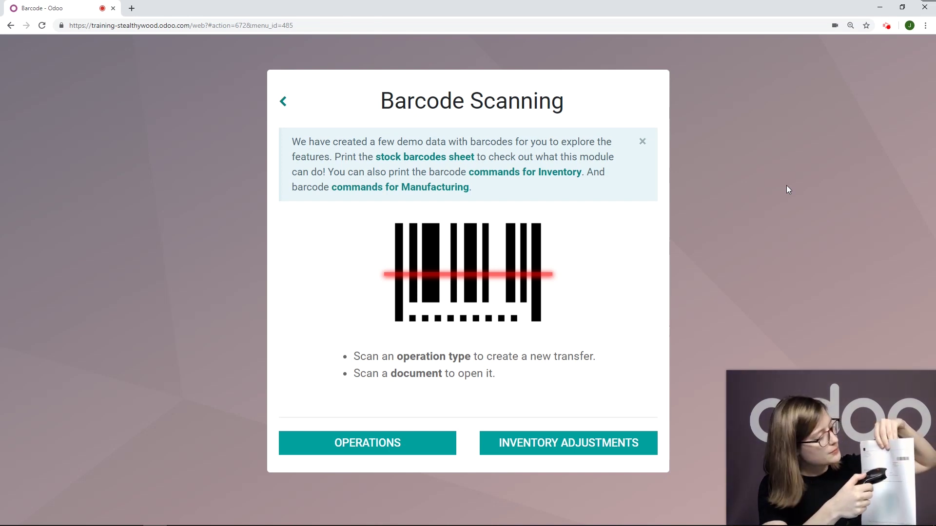
Scan WH/OUT/00027 and O-BTN.validate, applying the immediate transfer for all 3 reserved Zebra.
text(WH/OUT/00027)
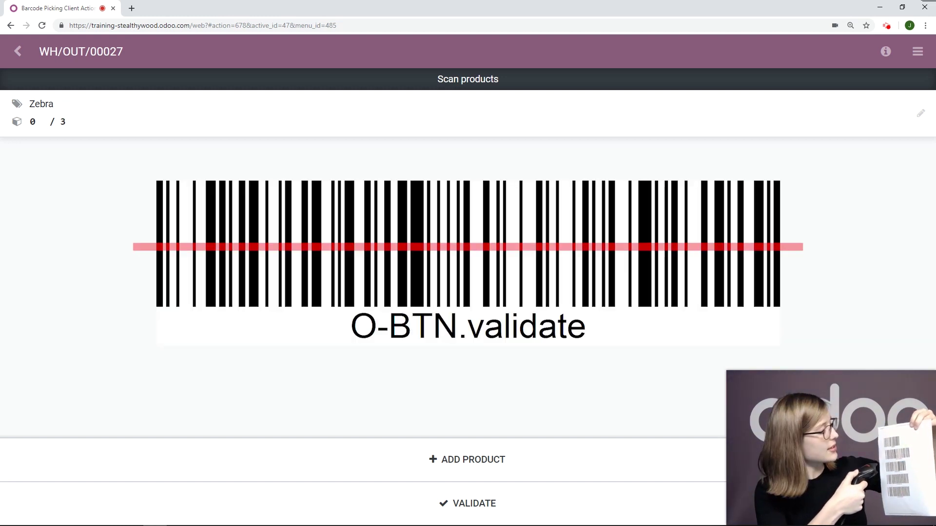
text(O-BTN.validate)
key(Return)
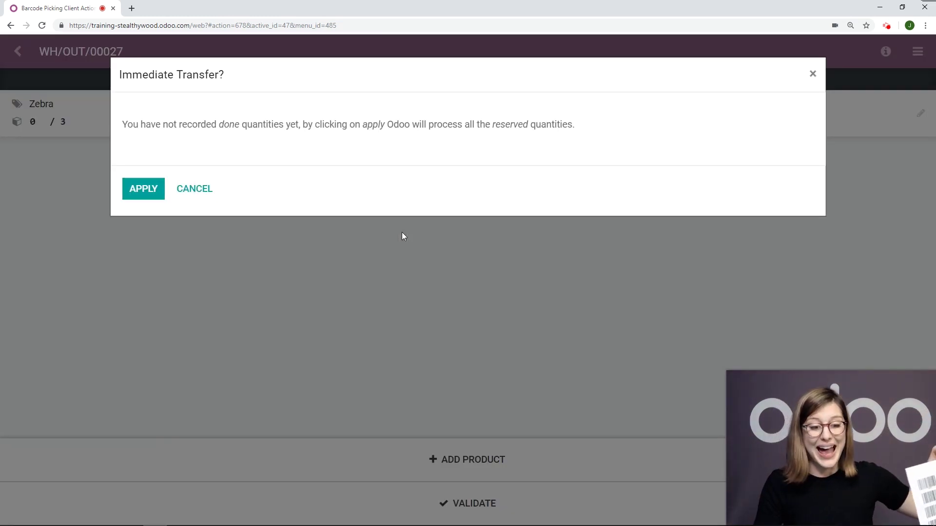
key(Return)
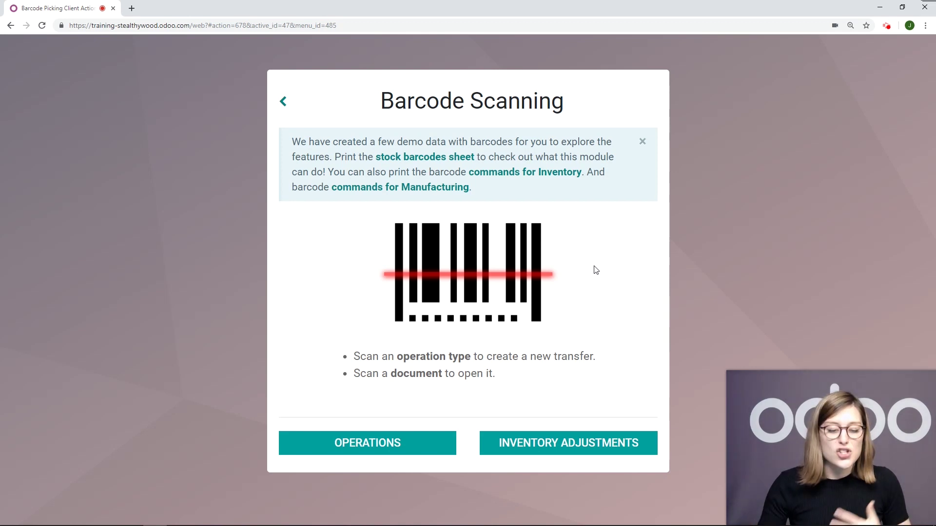
Exit Barcode Scanning back to the main Odoo apps menu.
click(283, 101)
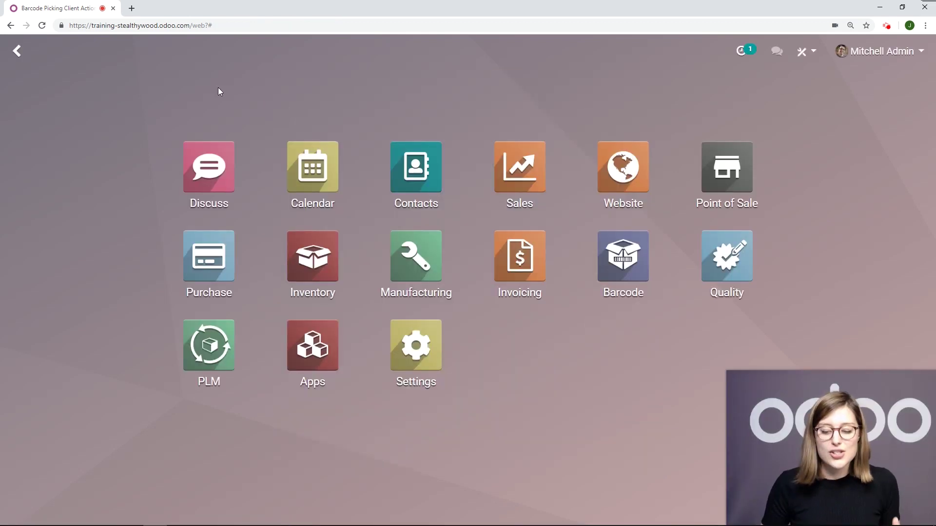